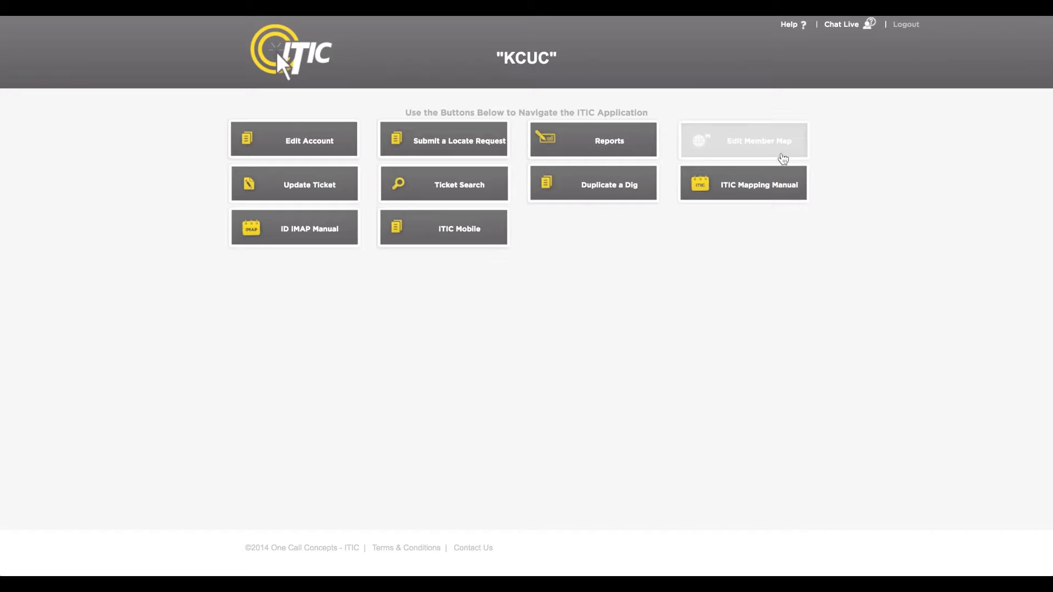
Step: Open the member map editor and load the KOOTENAI county, ID, records for district TEST01
click(793, 149)
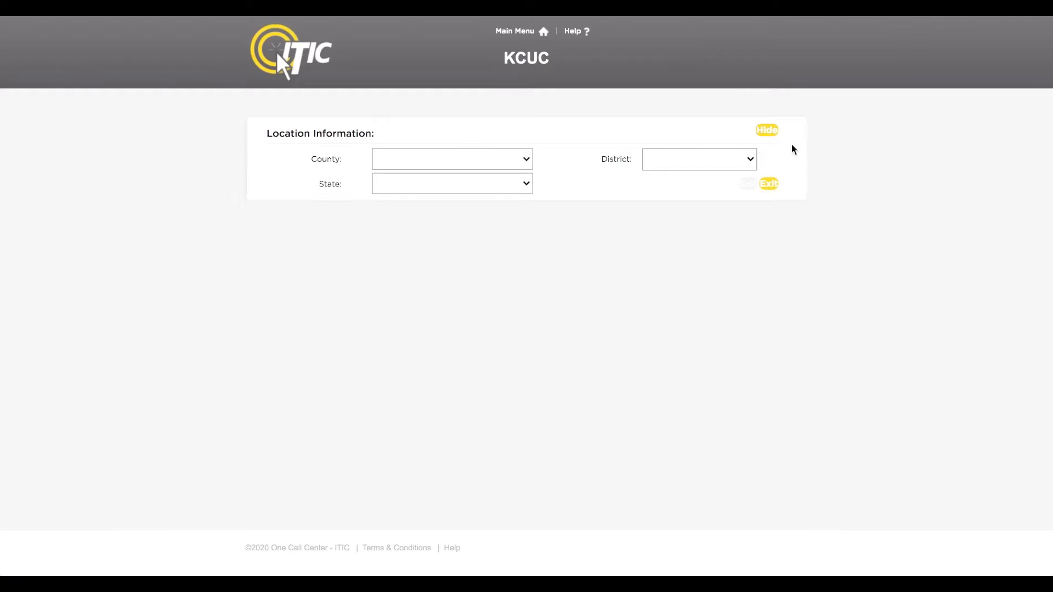
click(520, 160)
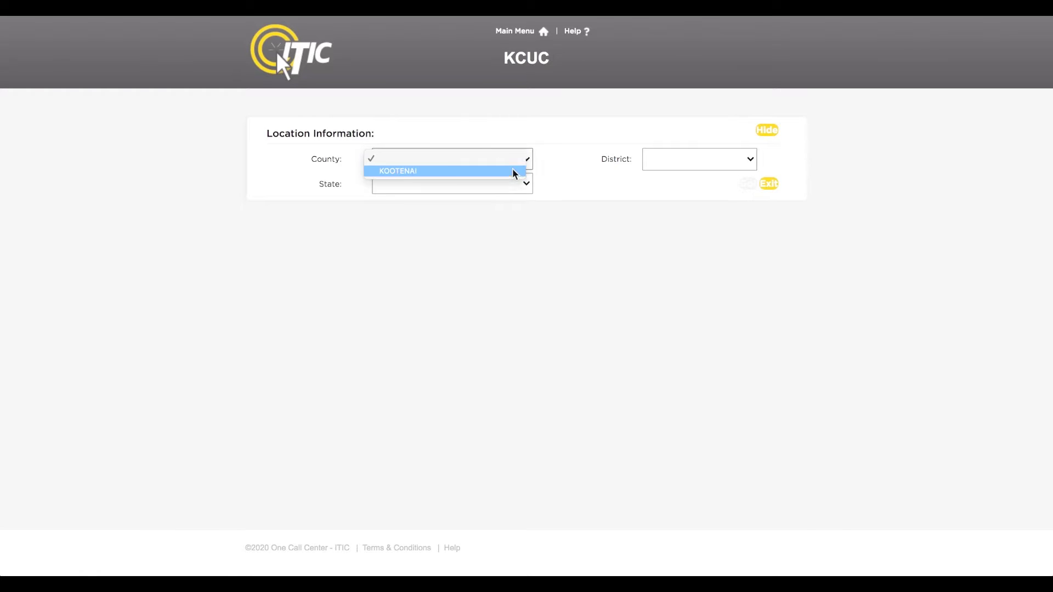
click(514, 171)
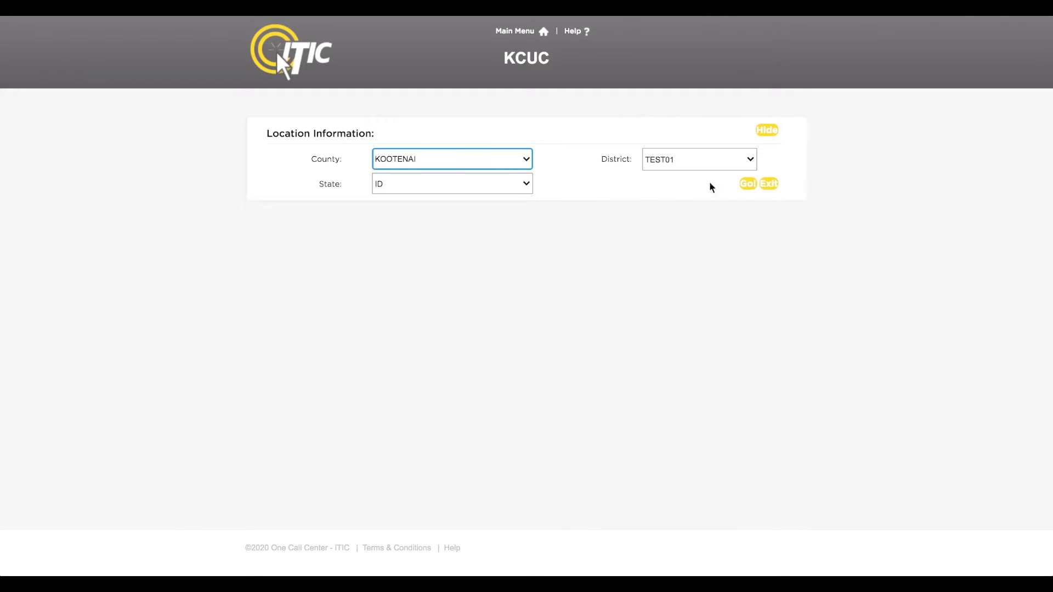
click(747, 188)
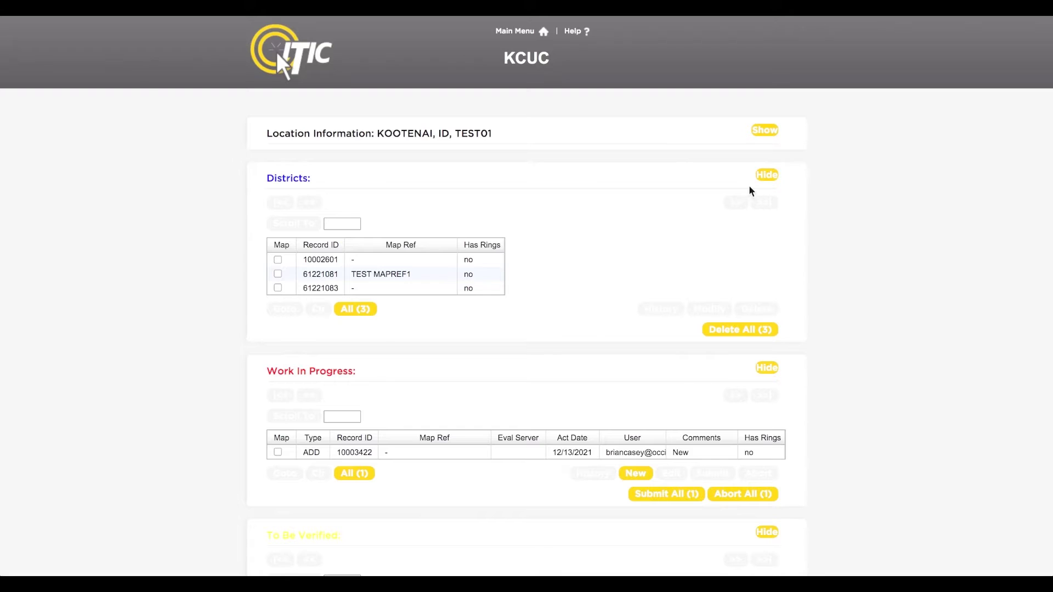
Step: Review the record tables down to the map, and turn on map display for all the district records
scroll(821, 253, down, 3)
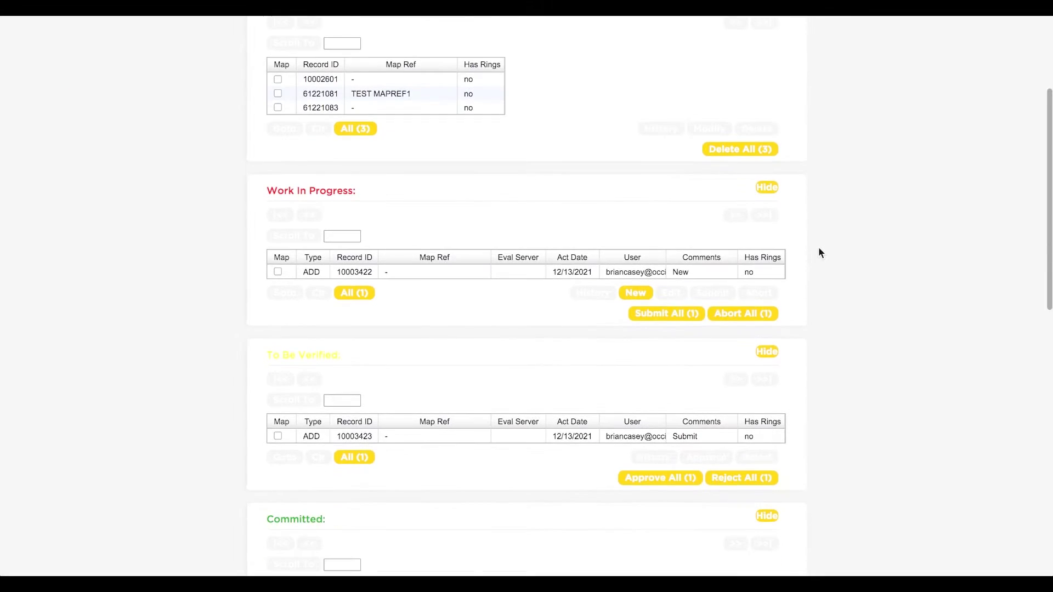
scroll(819, 250, down, 3)
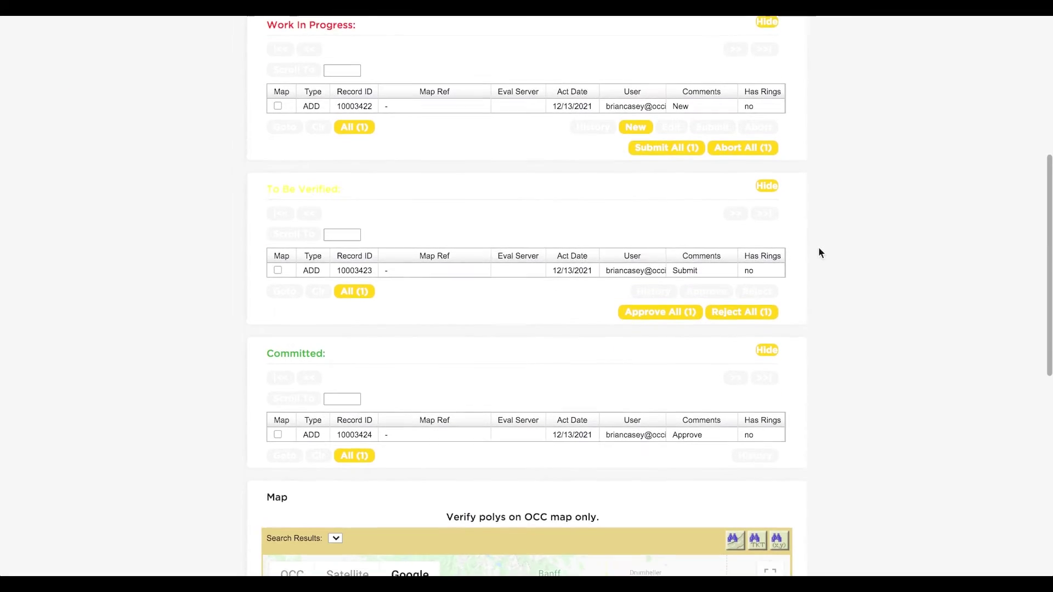
scroll(819, 252, down, 3)
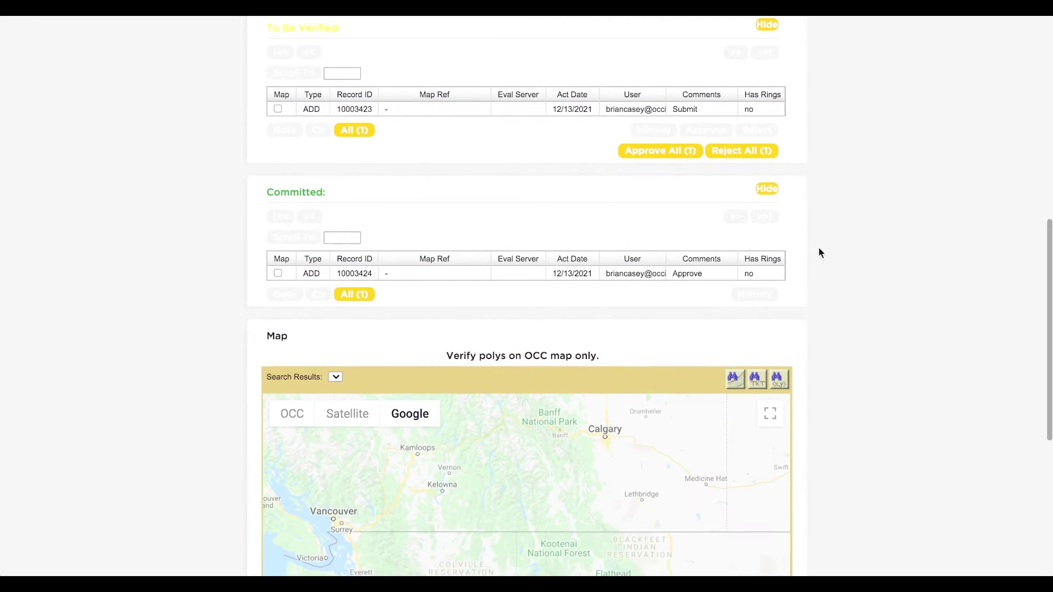
scroll(819, 252, down, 5)
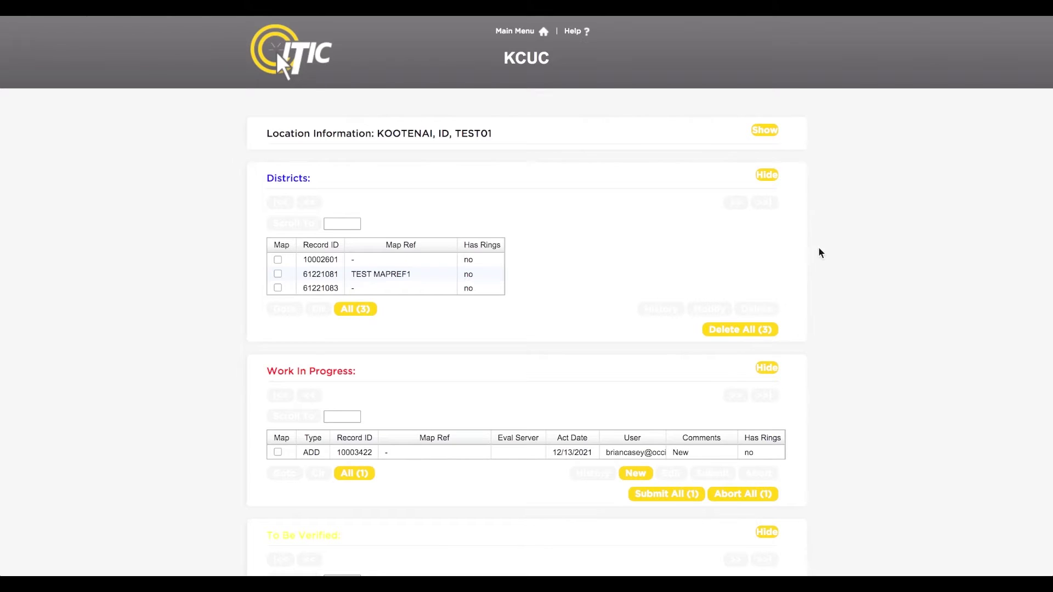
click(363, 310)
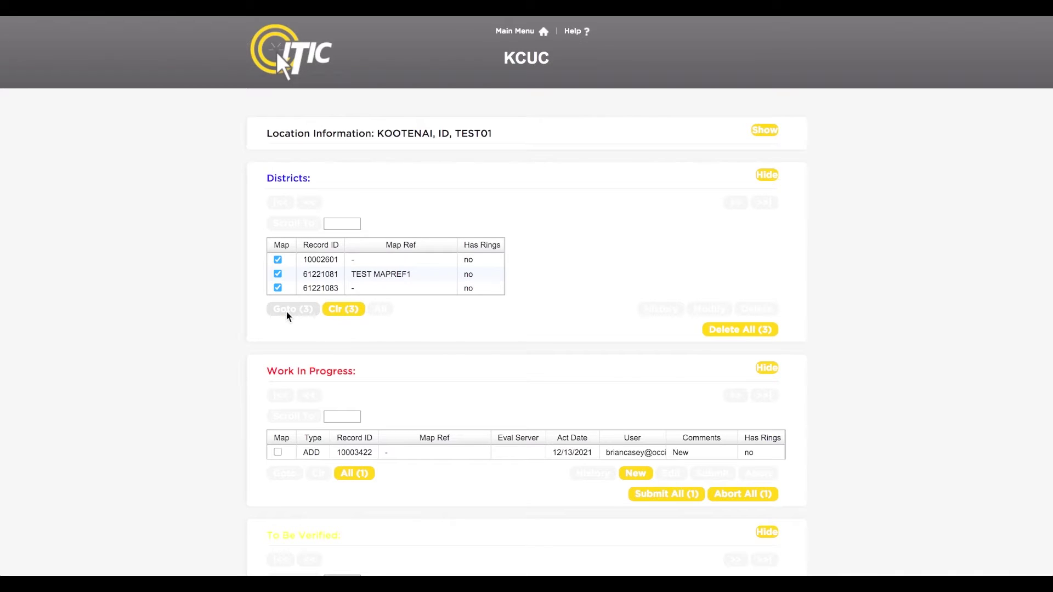
Step: Examine the district polygon beside Walgreens in Coeur d'Alene at street level on the map
scroll(910, 390, down, 9)
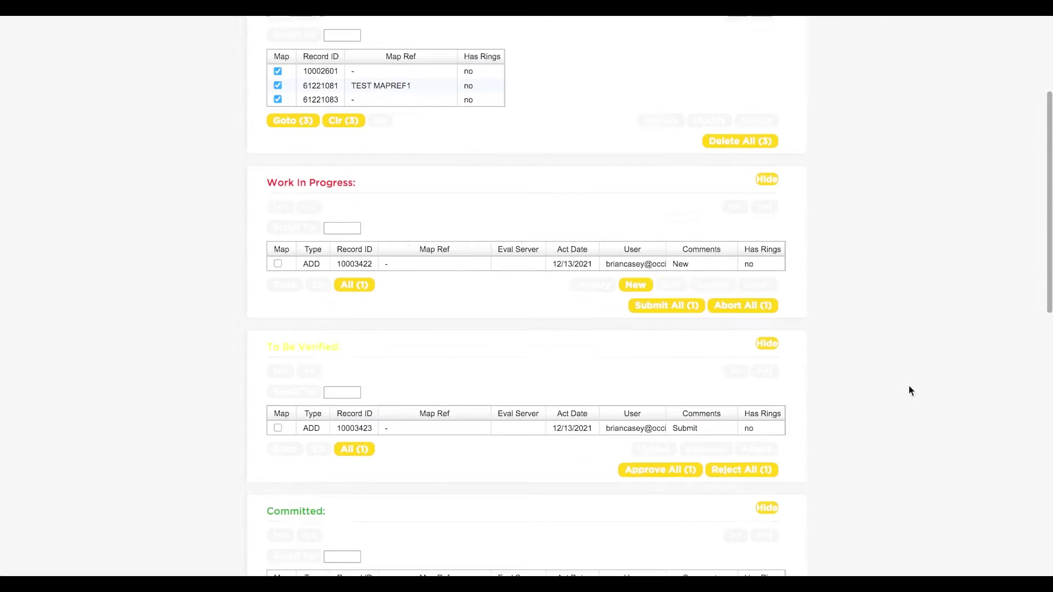
scroll(909, 384, down, 5)
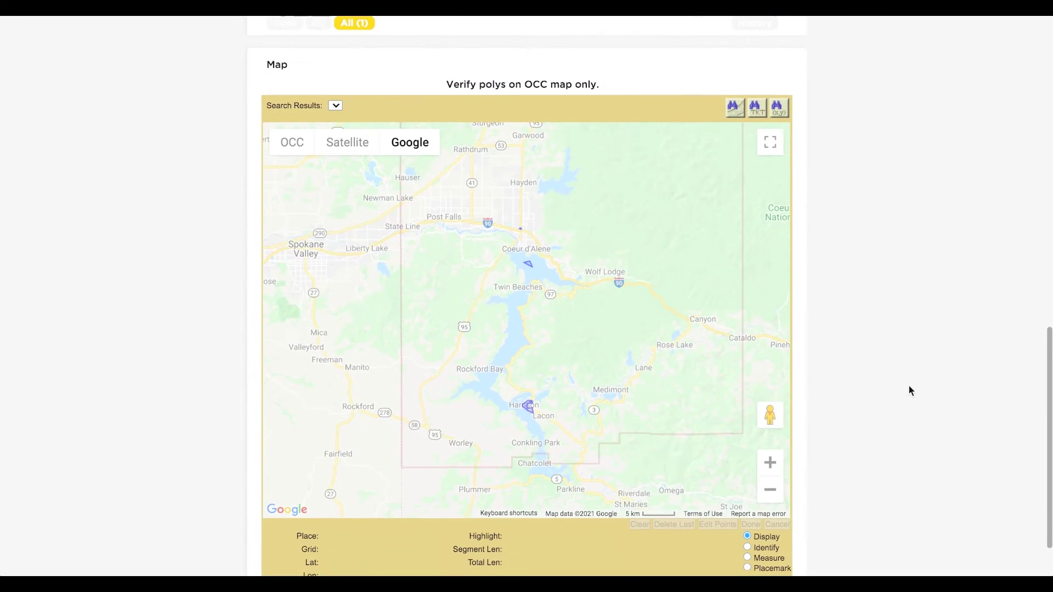
click(772, 463)
drag(561, 487, 590, 519)
drag(578, 261, 594, 388)
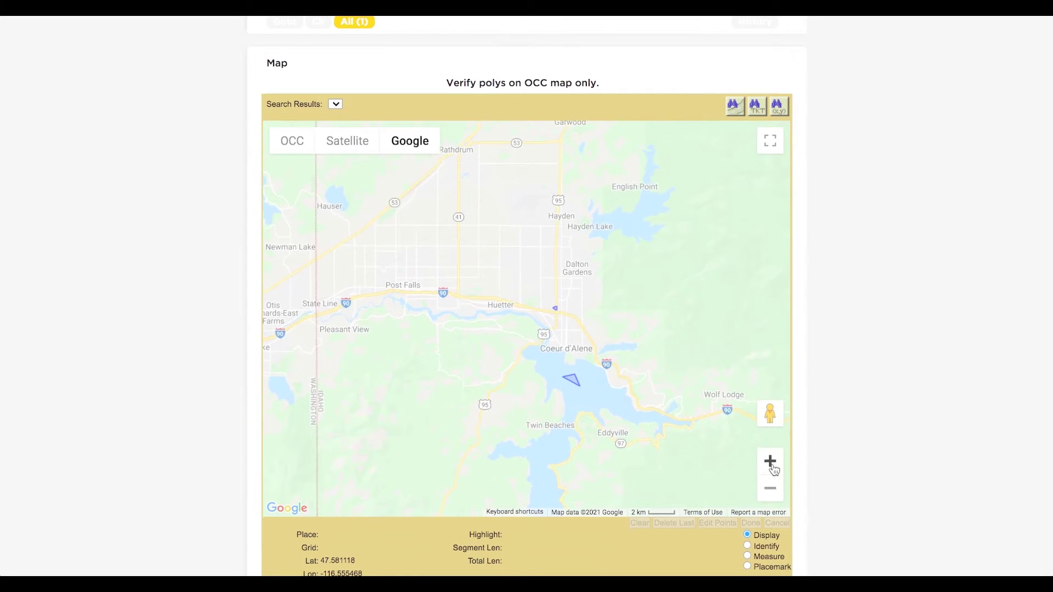
click(771, 463)
click(770, 462)
drag(724, 349, 630, 358)
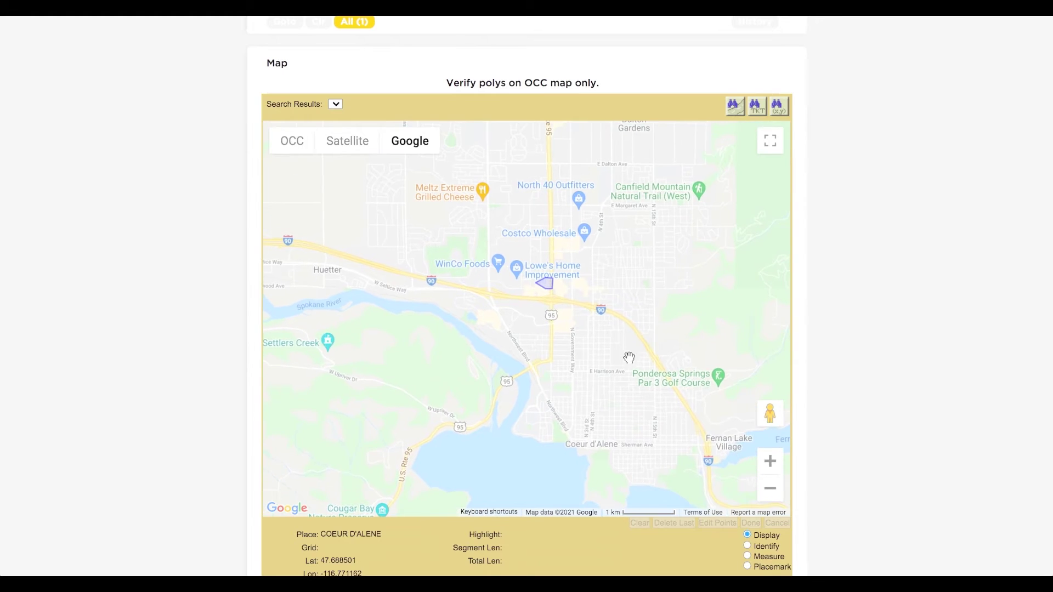
click(770, 461)
click(770, 461)
drag(661, 237, 596, 344)
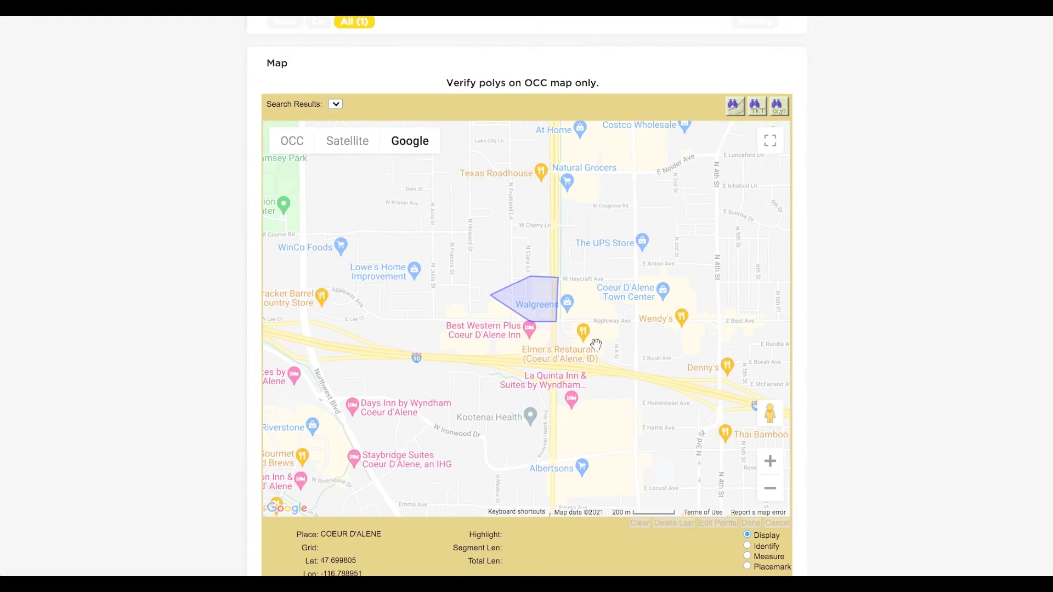
Step: Display the Work In Progress, To Be Verified and Committed records on the map, with all their polygons in view
scroll(861, 209, up, 9)
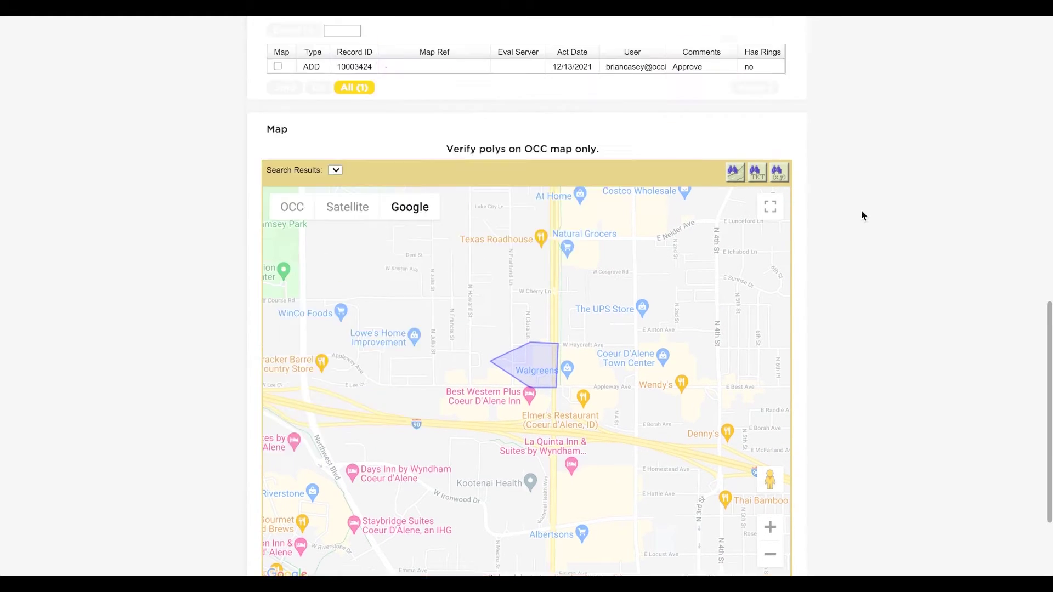
click(277, 348)
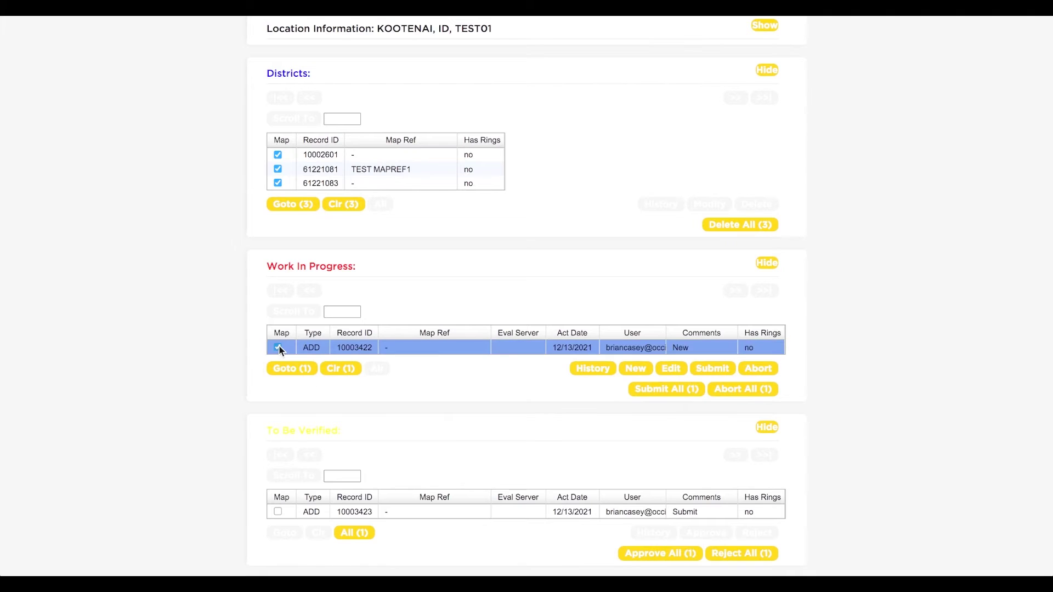
scroll(217, 452, down, 3)
click(277, 372)
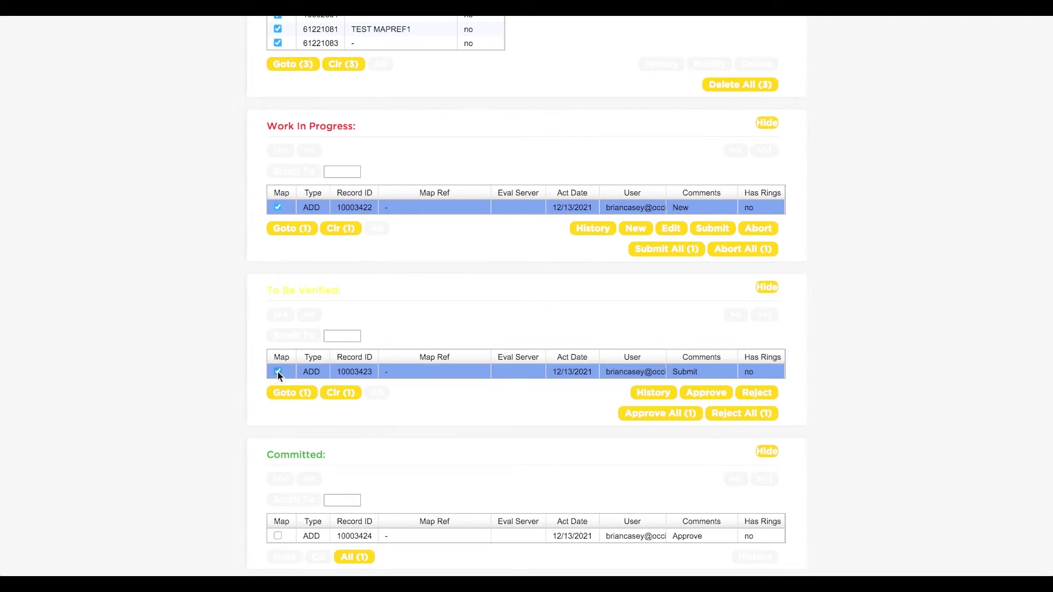
scroll(221, 440, down, 5)
click(278, 290)
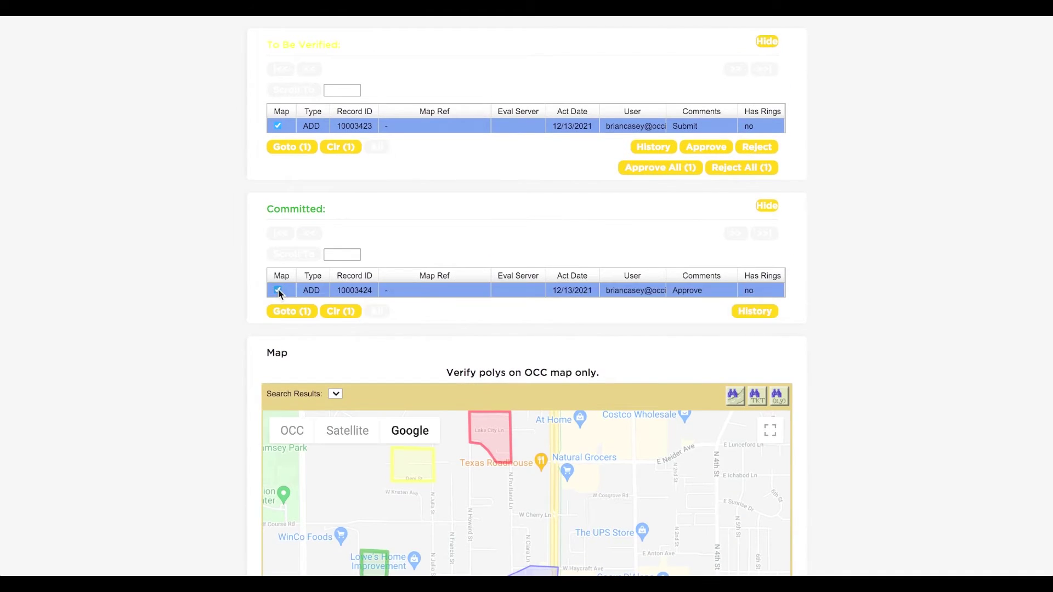
scroll(832, 450, down, 5)
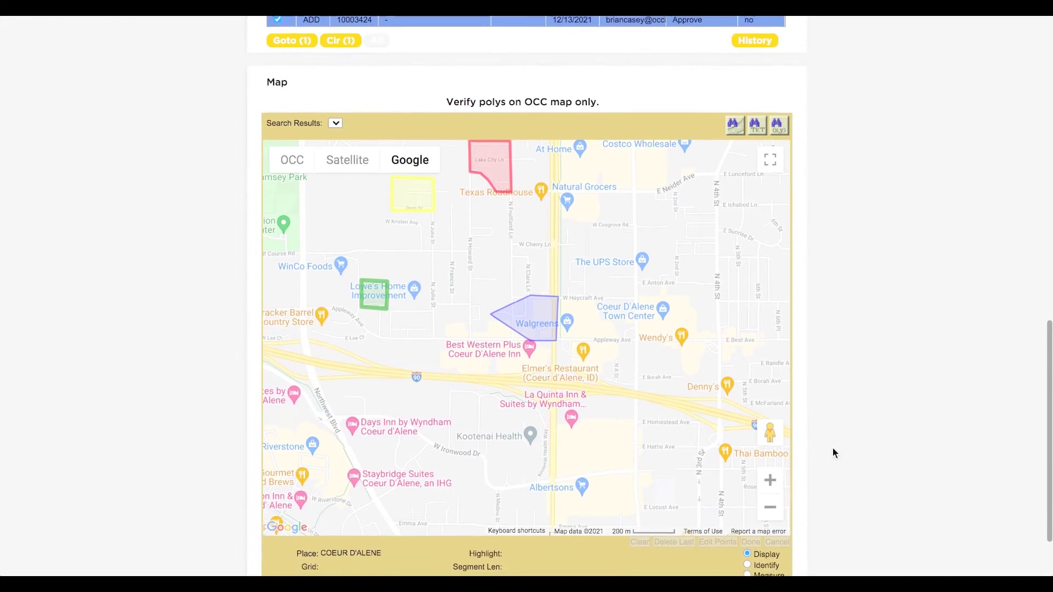
drag(656, 321, 719, 421)
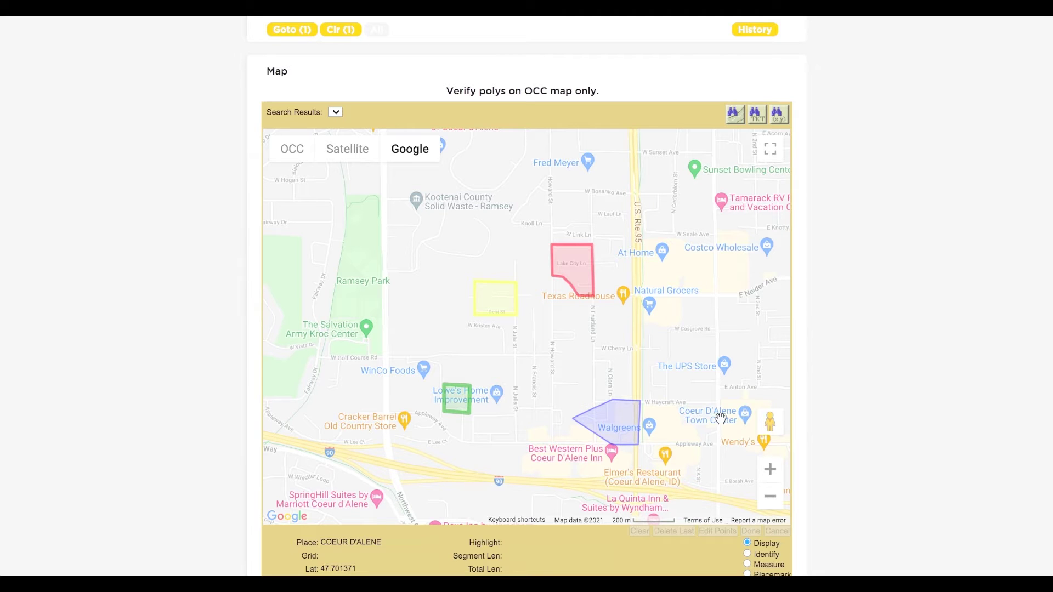
Step: Identify the record behind each coloured polygon, and open and close the record details of the blue district polygon
mouse_move(618, 436)
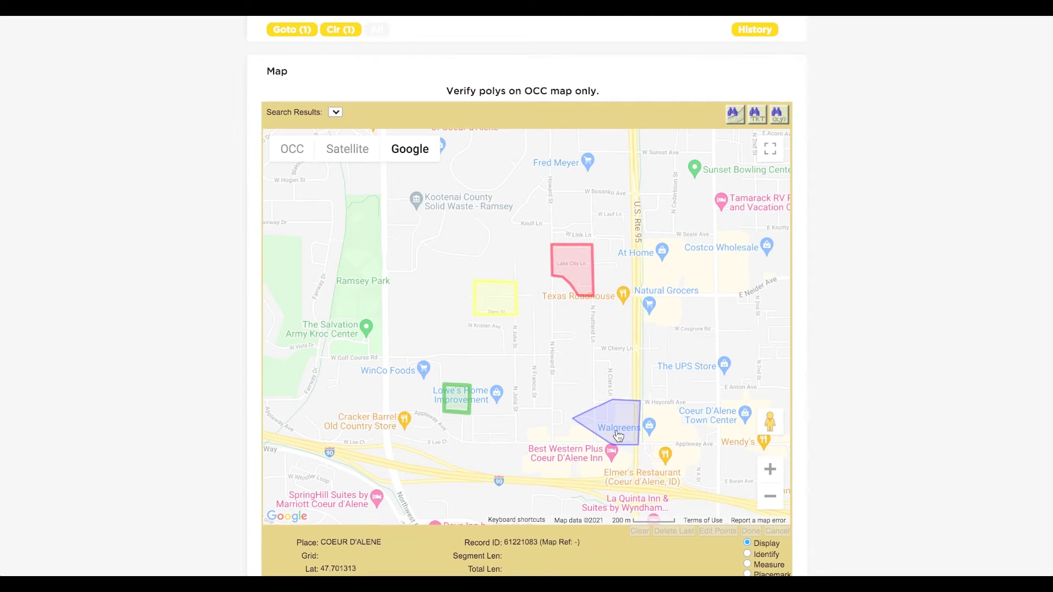
mouse_move(580, 287)
mouse_move(488, 312)
mouse_move(469, 391)
click(633, 422)
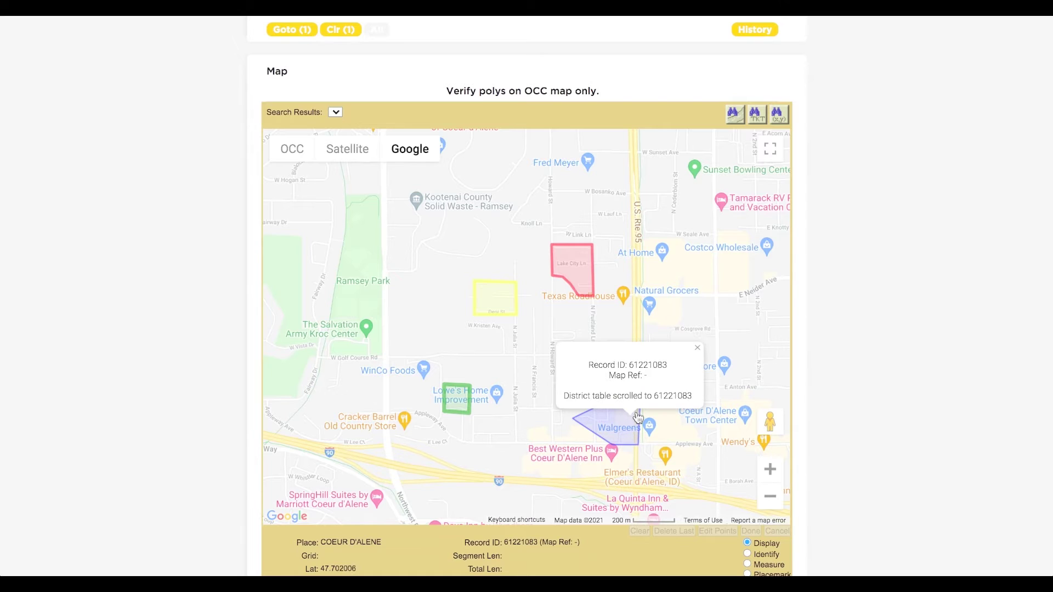
click(698, 349)
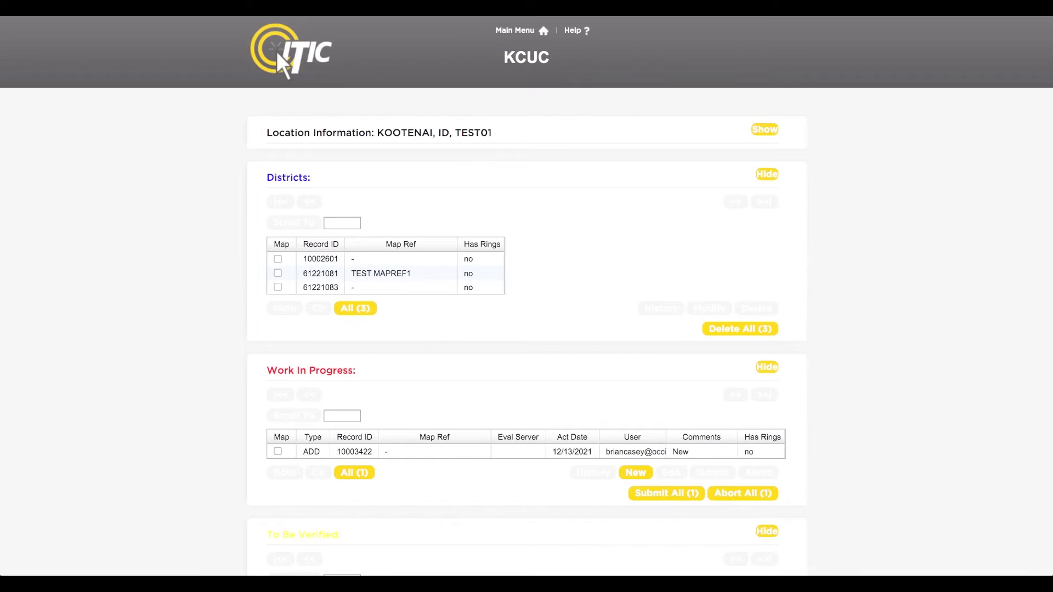
Step: Select district record 61221083 for map display and centre the map on its polygon
click(279, 288)
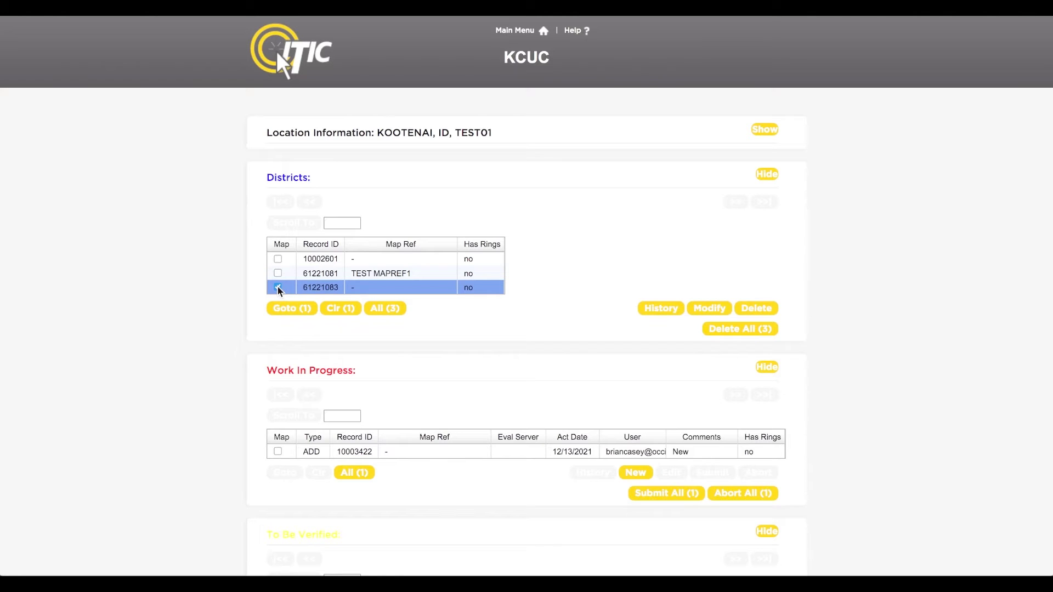
click(284, 309)
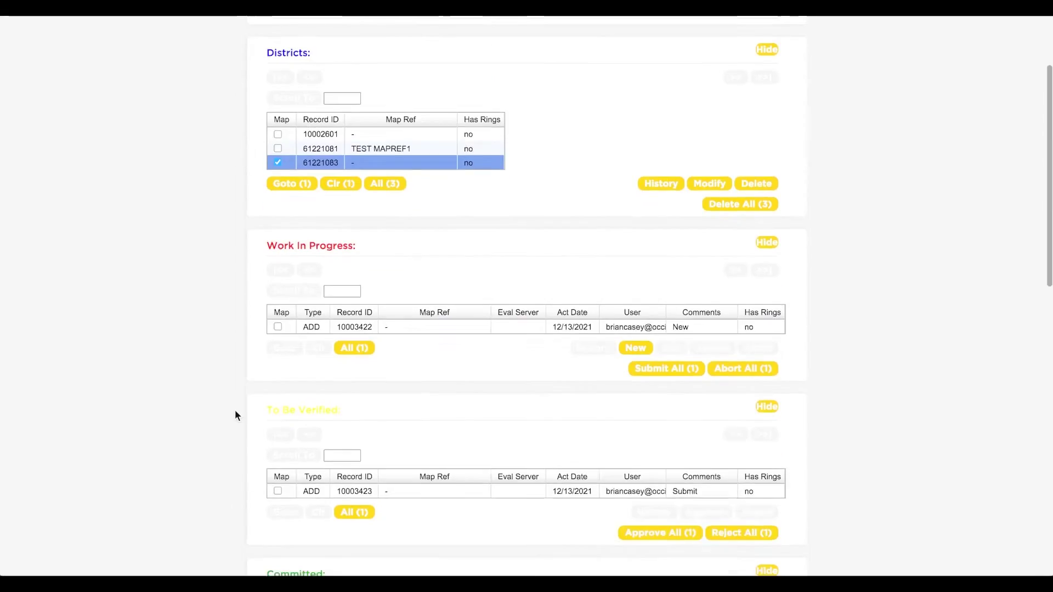
scroll(235, 411, up, 10)
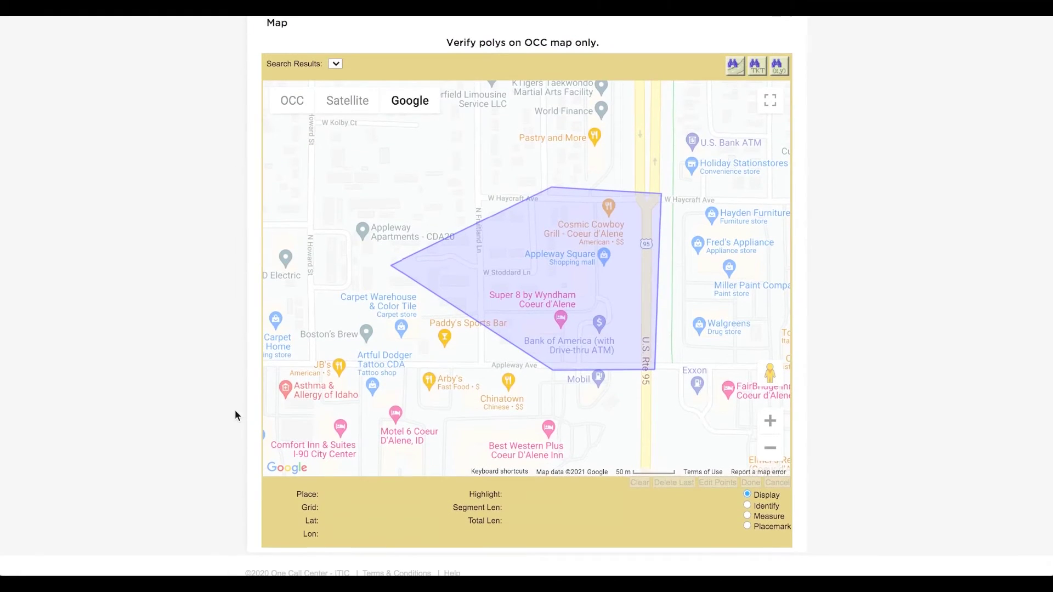
scroll(235, 415, up, 5)
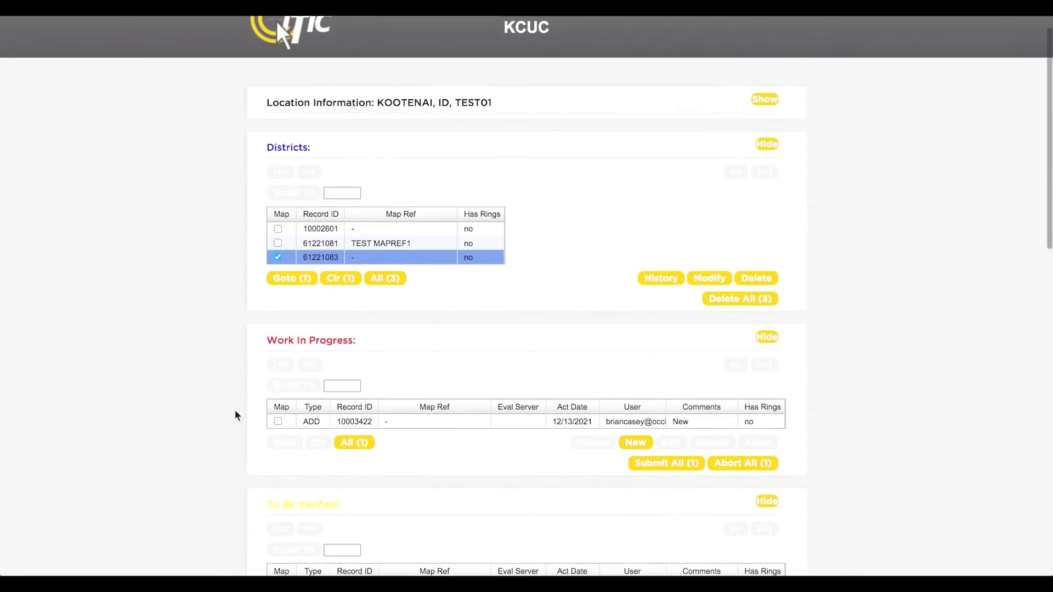
Step: Modify the selected district's polygon: align its northern corner with W Haycraft Ave, extend the southwest corner along Appleway Ave, and move both eastern corners past Rte 95
click(707, 282)
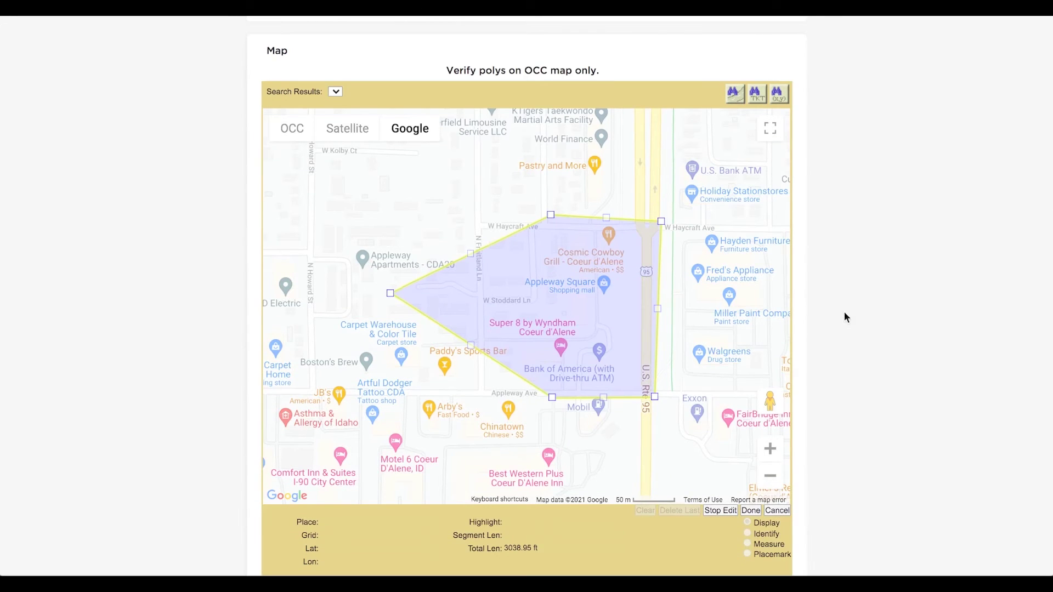
click(551, 215)
drag(551, 216, 531, 227)
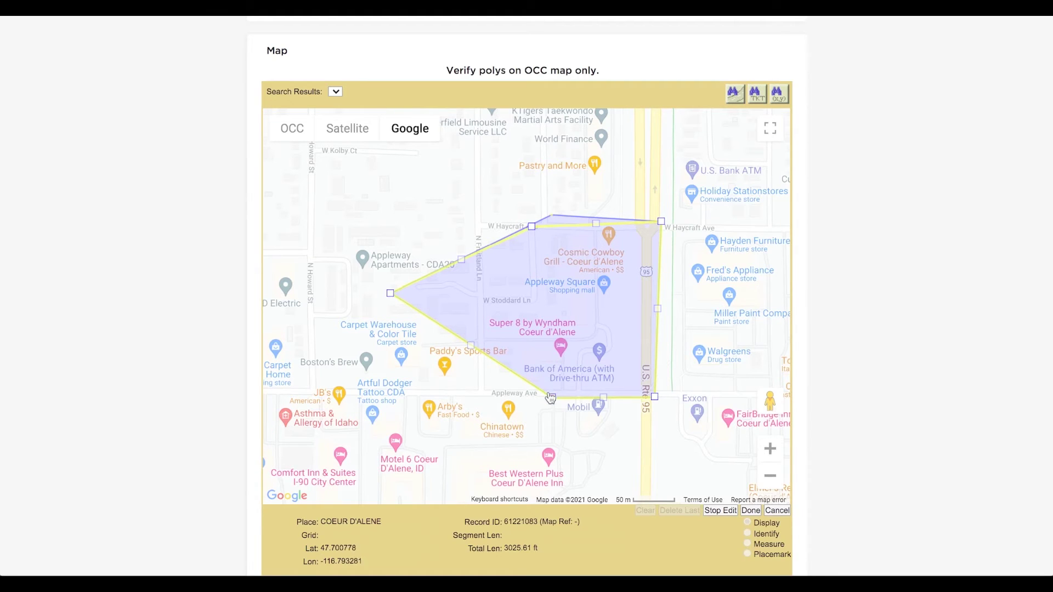
drag(554, 397, 483, 393)
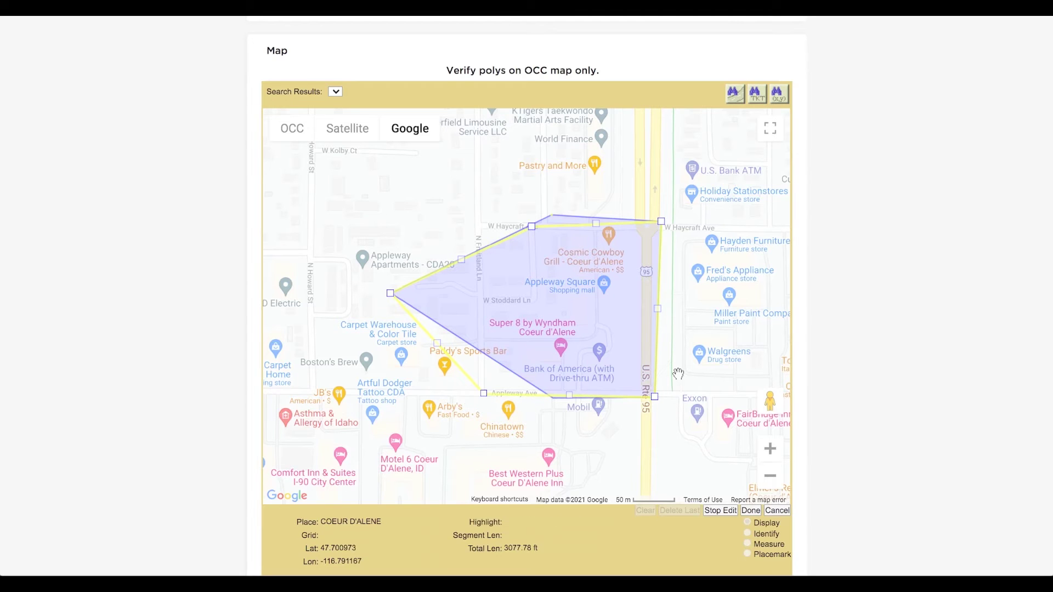
drag(655, 397, 682, 396)
drag(666, 225, 684, 226)
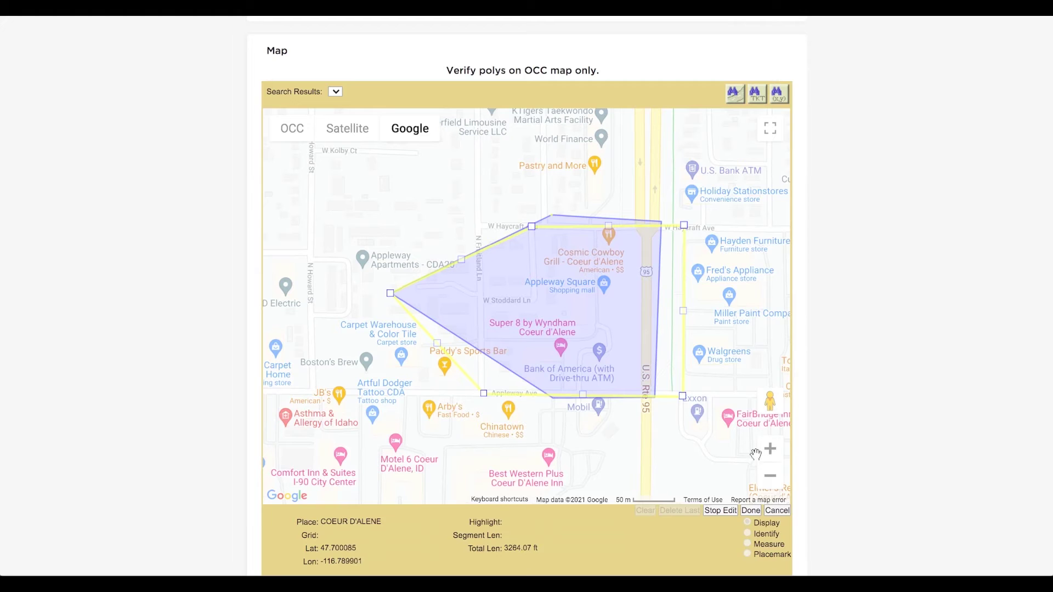
Step: Verify the edited polygon on the OCC map and create its transaction with activation date 12/01/2021 and comment Modify
click(751, 511)
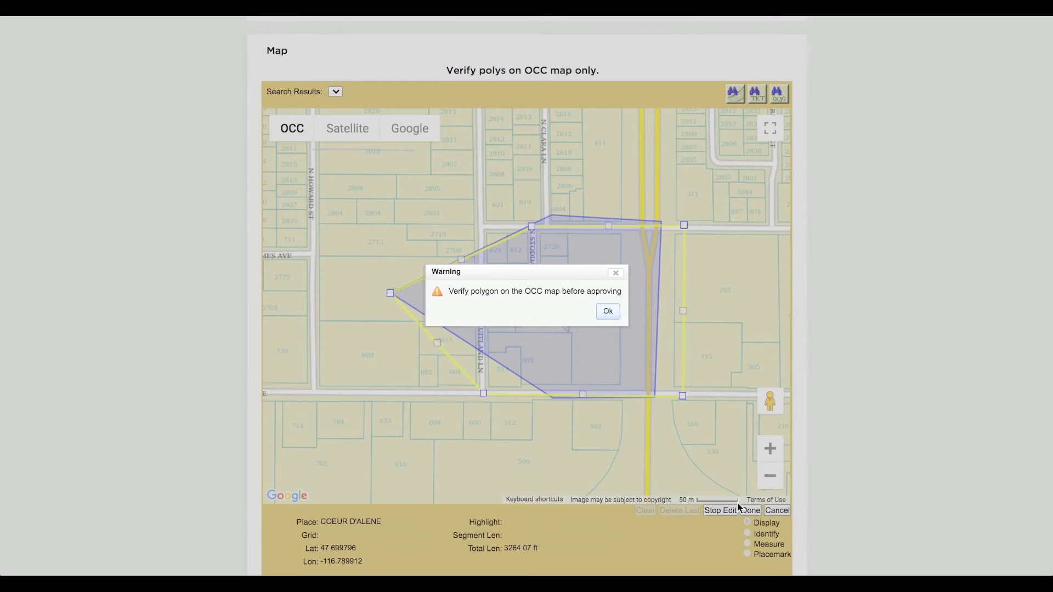
click(610, 310)
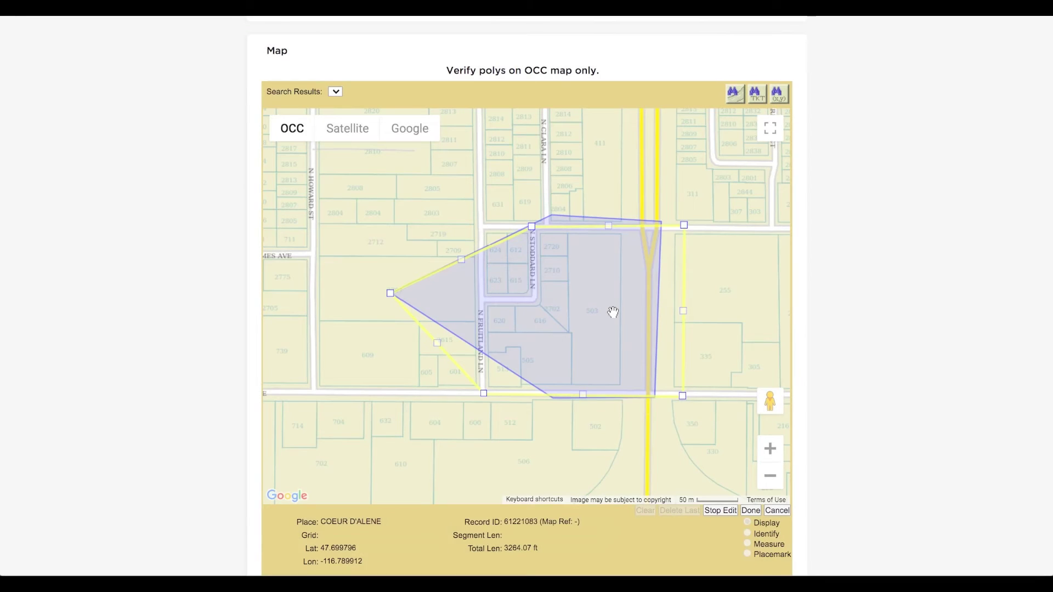
click(750, 512)
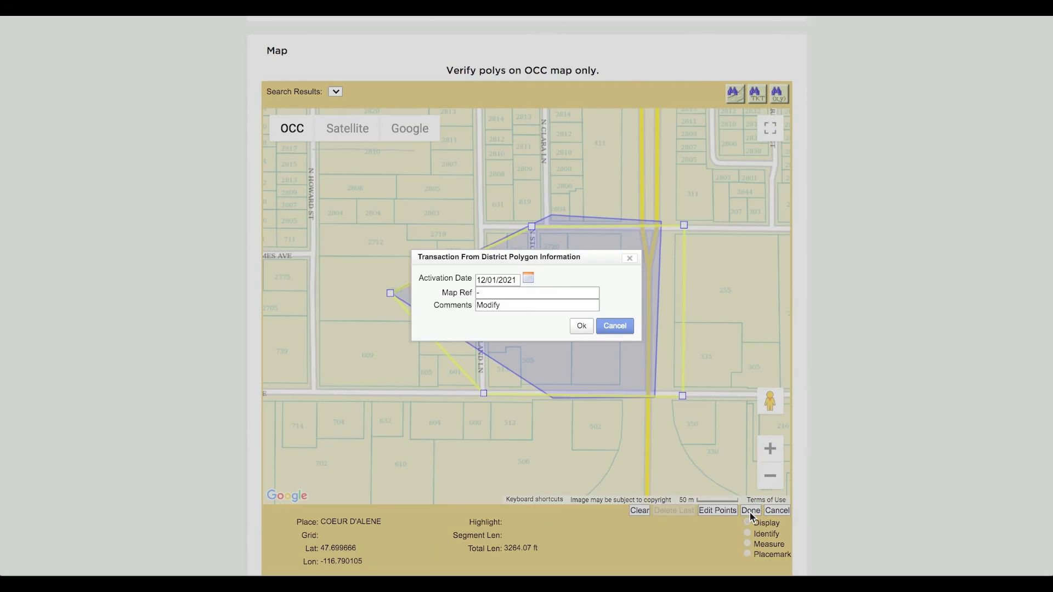
click(583, 327)
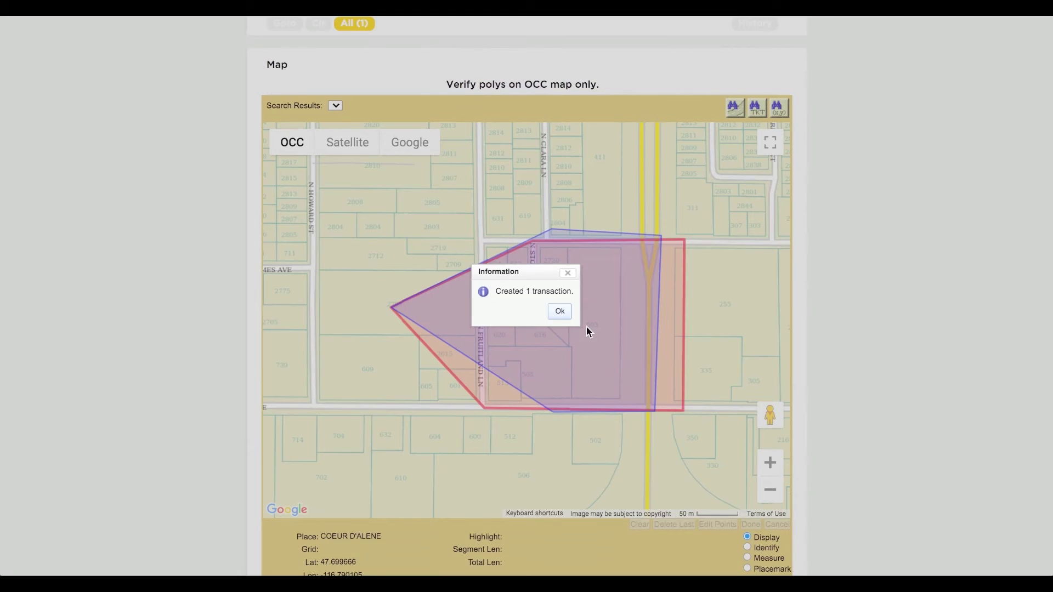
Step: Dismiss the transaction notice, then open and close the record details of the red modified polygon on the map
click(560, 312)
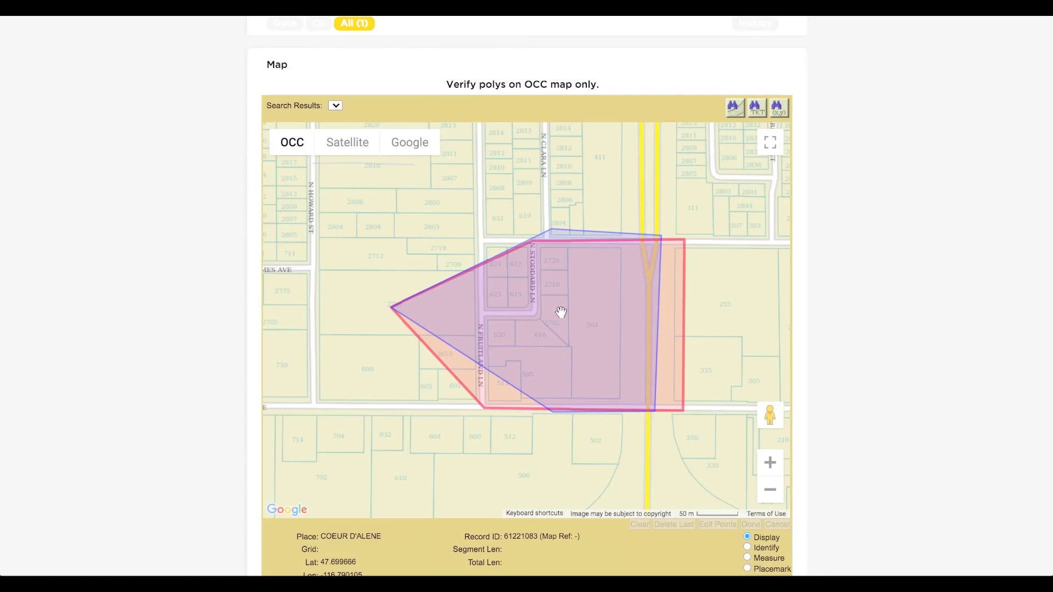
click(495, 401)
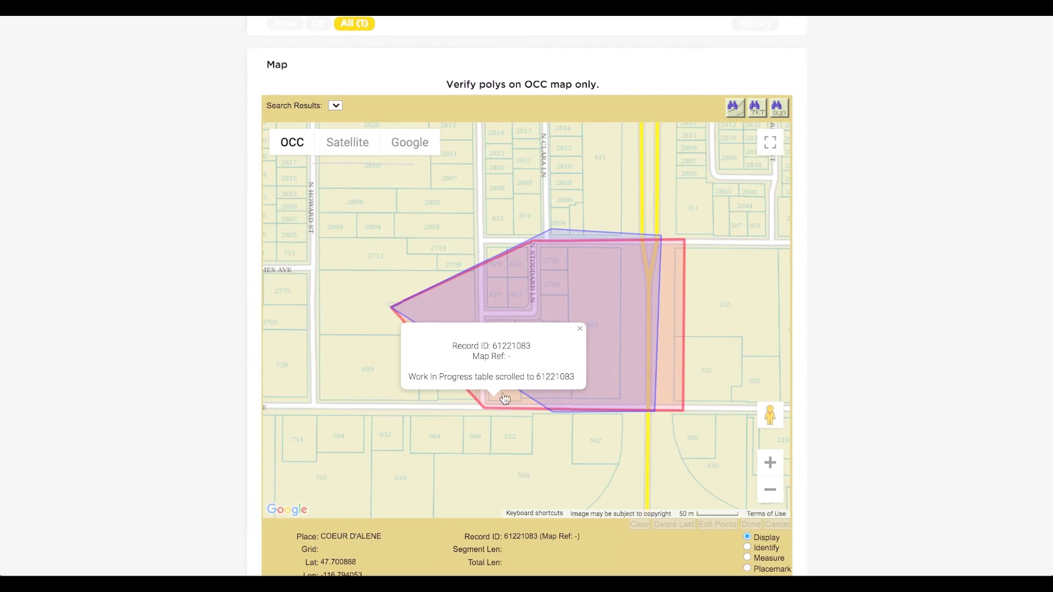
click(580, 330)
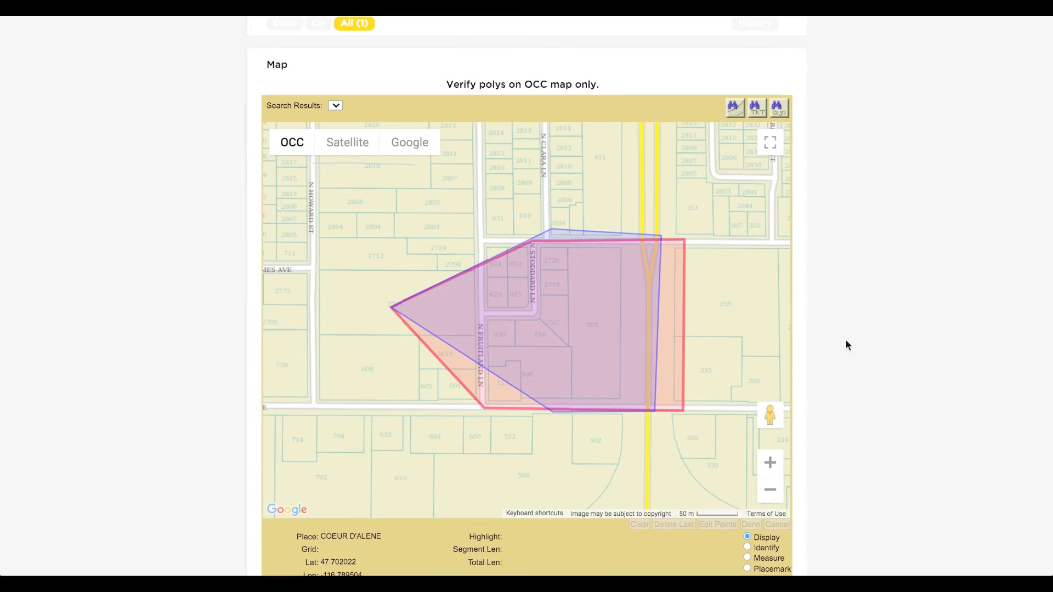
Step: Submit the Work In Progress MOD transaction for record 61221083 for verification
scroll(846, 341, up, 15)
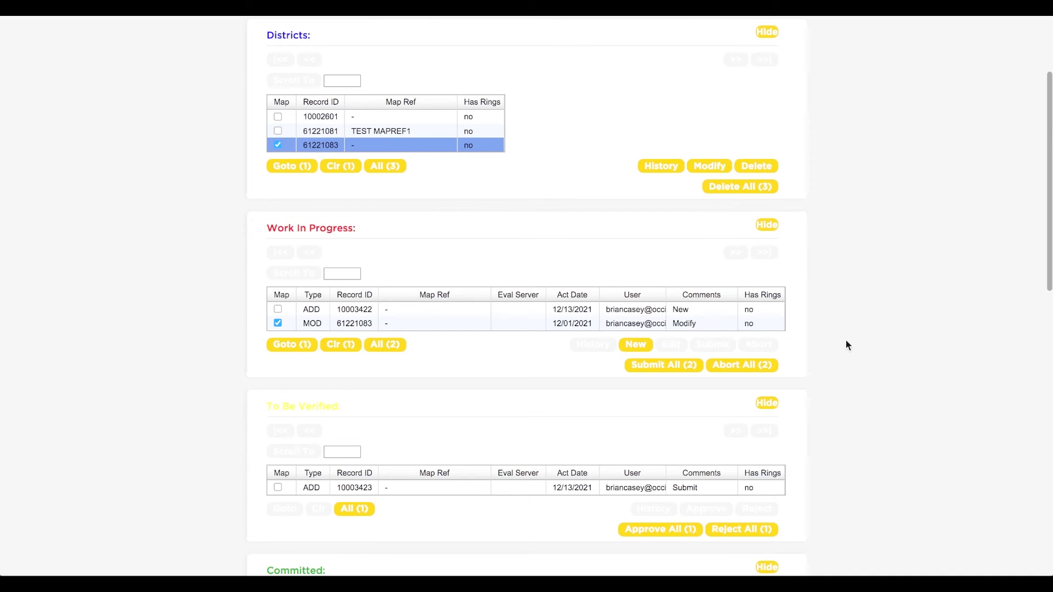
click(278, 325)
click(279, 323)
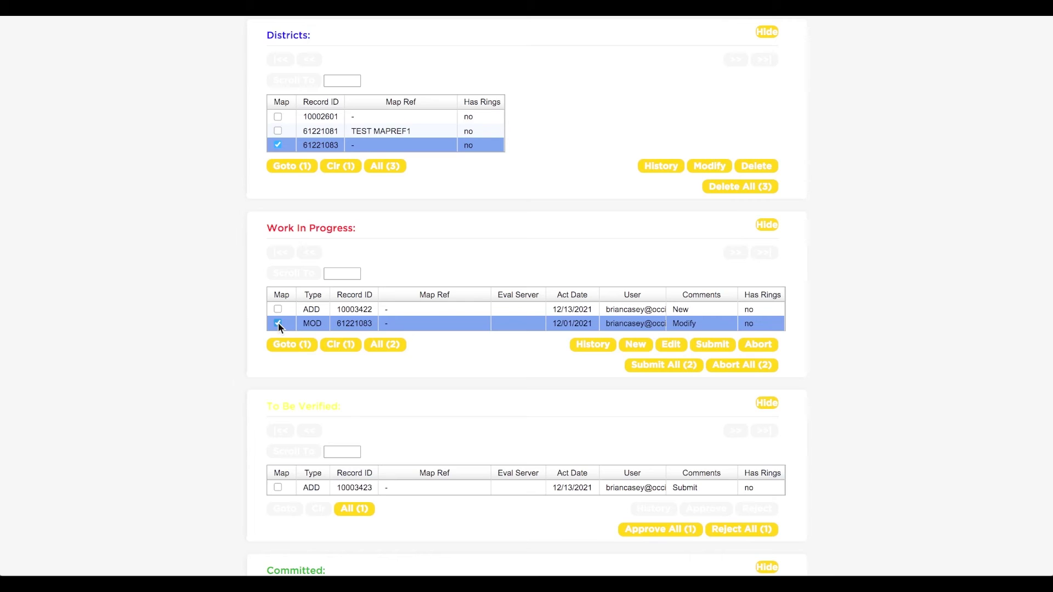
click(716, 344)
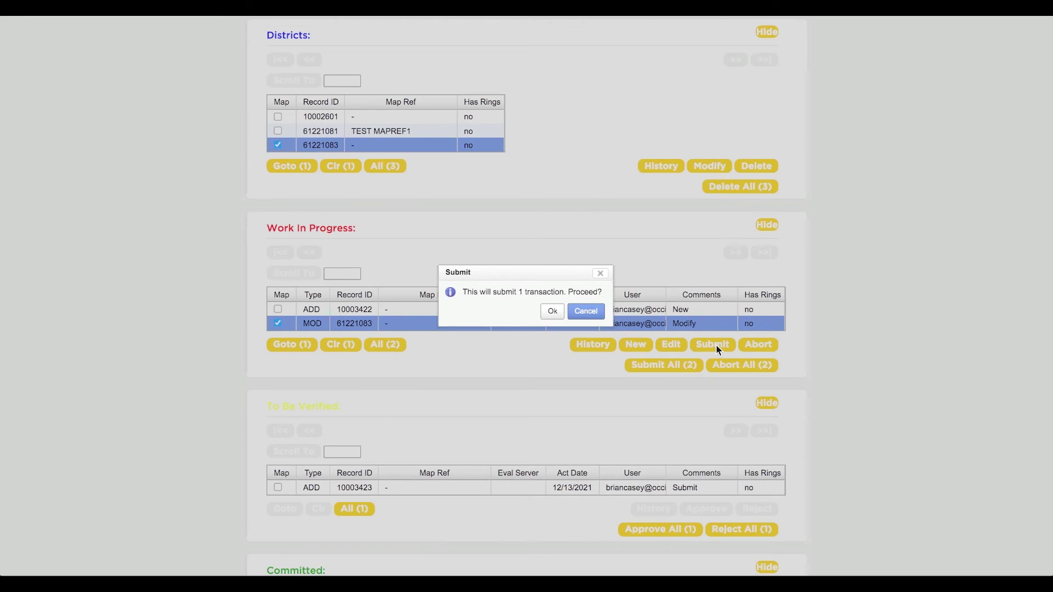
click(547, 312)
click(582, 319)
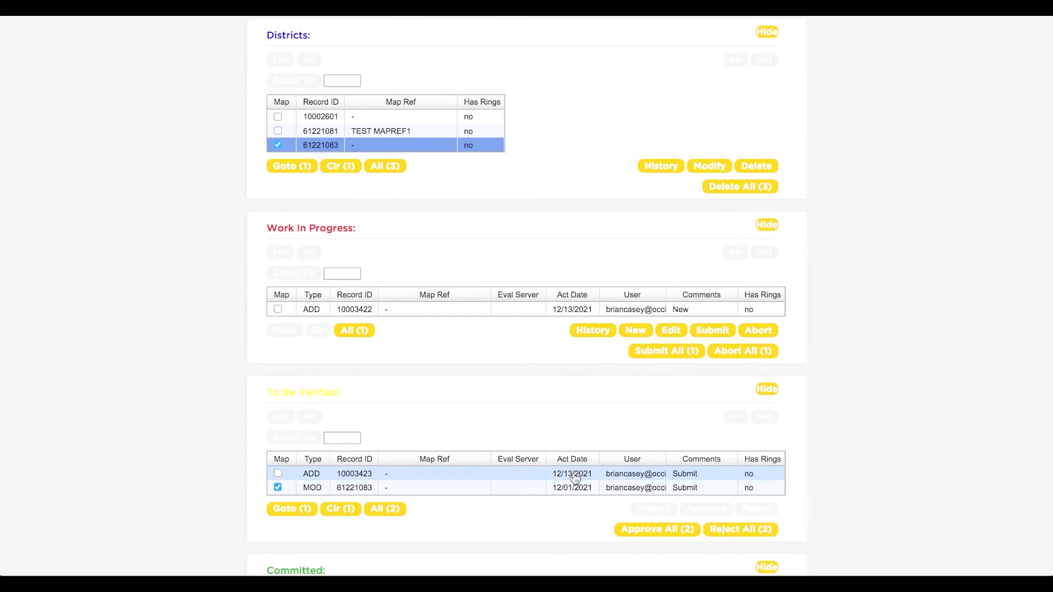
Step: Identify the record behind the yellow To Be Verified polygon on the map and close its details
scroll(846, 553, down, 10)
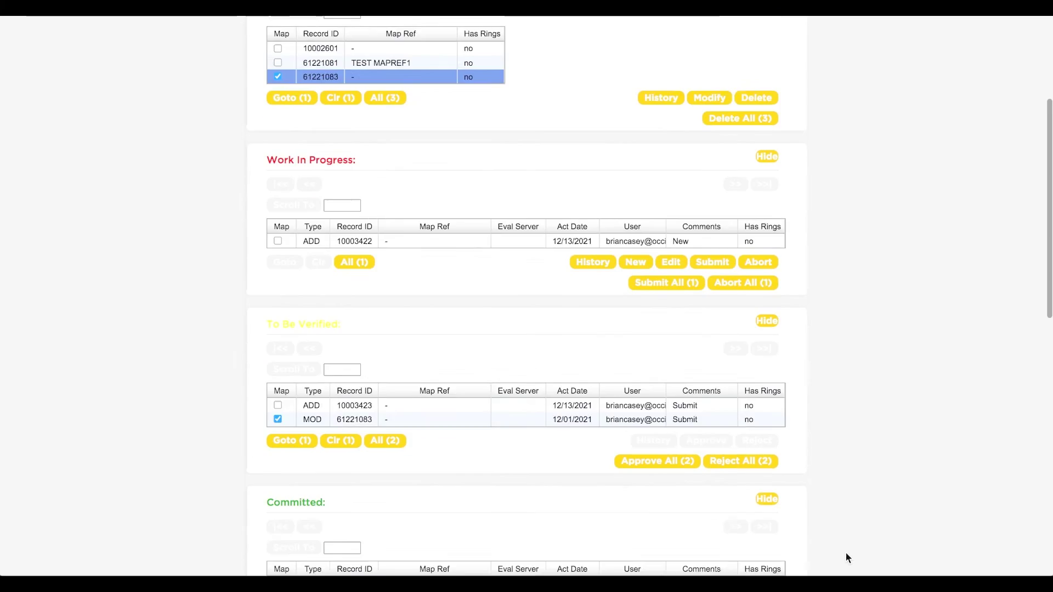
scroll(846, 553, down, 1)
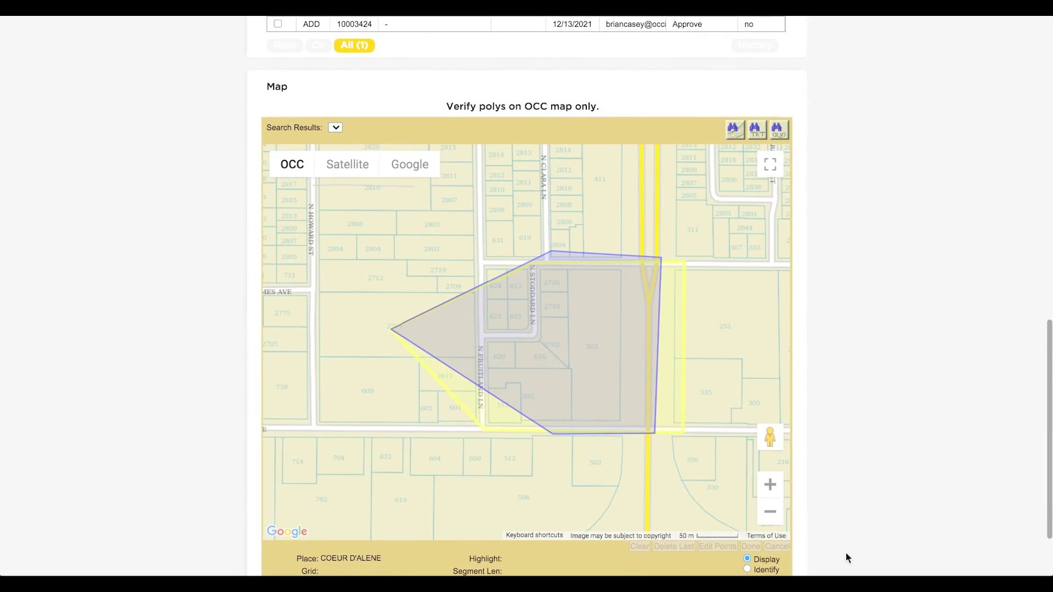
click(683, 413)
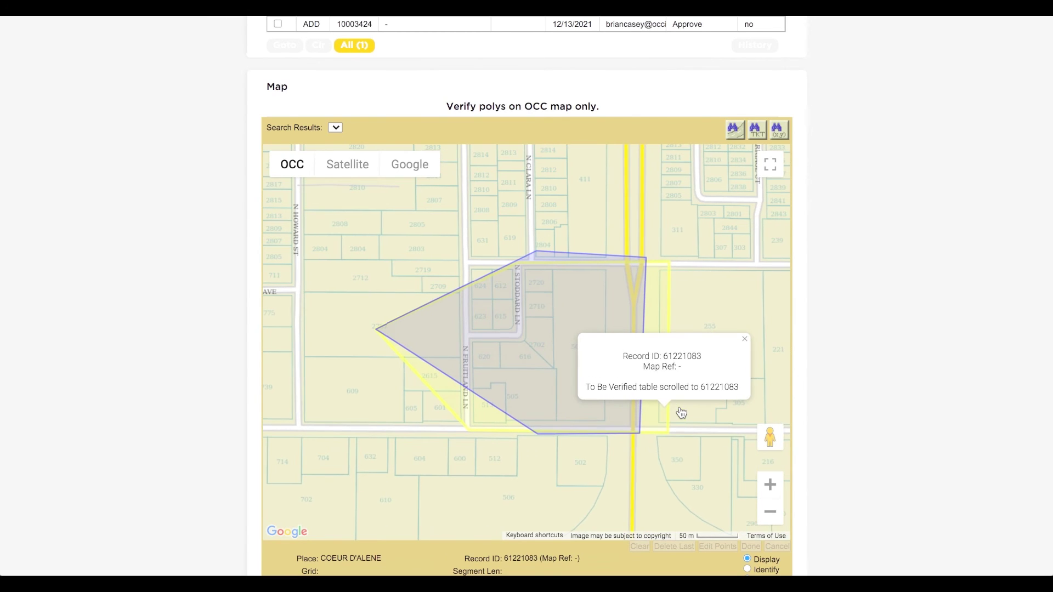
click(745, 339)
Step: Approve the To Be Verified MOD transaction for record 61221083
scroll(848, 330, up, 8)
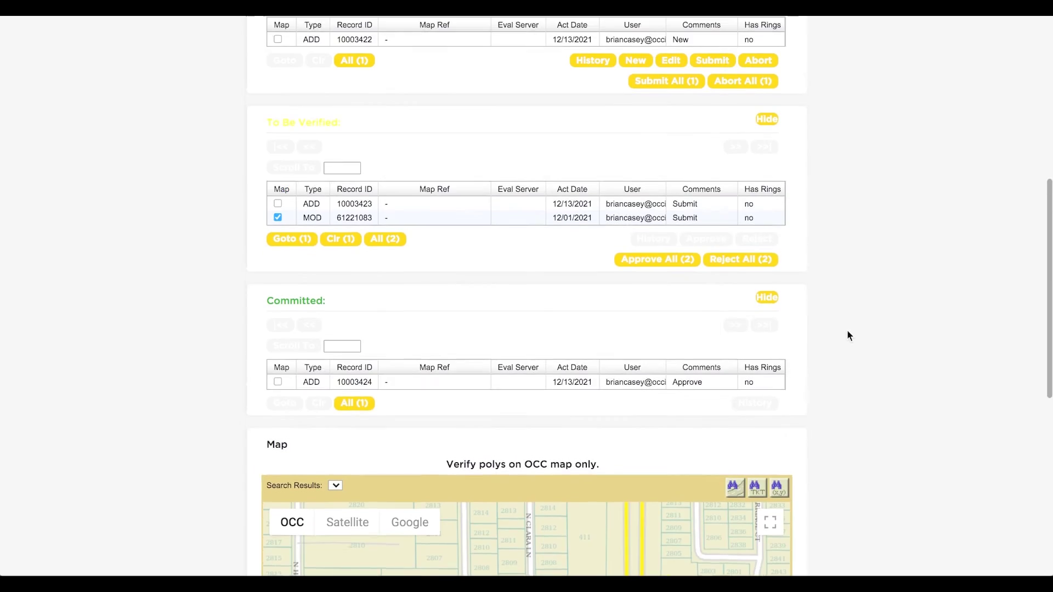
click(278, 277)
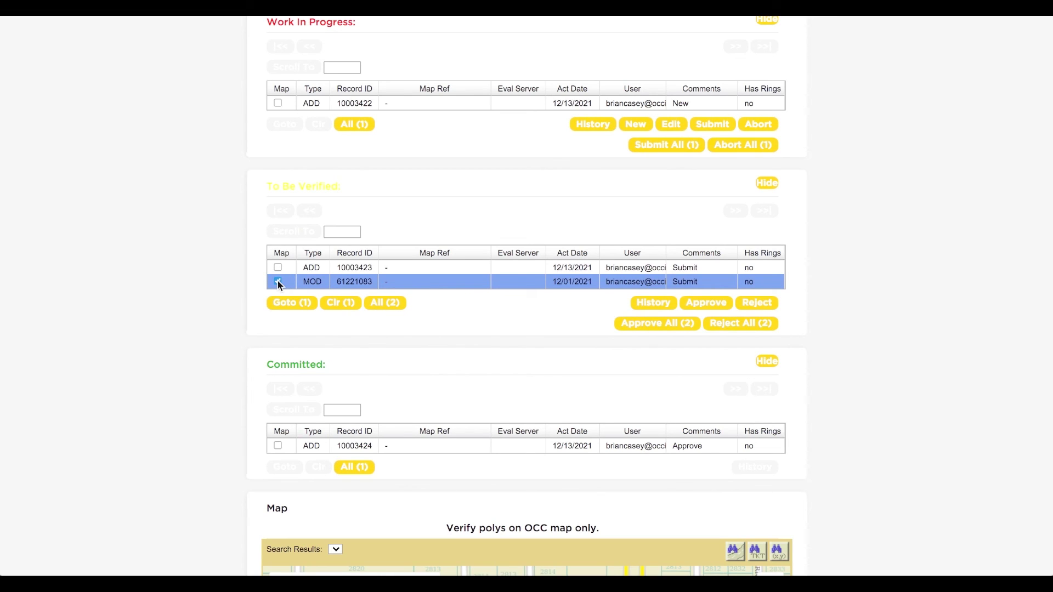
click(708, 304)
click(545, 321)
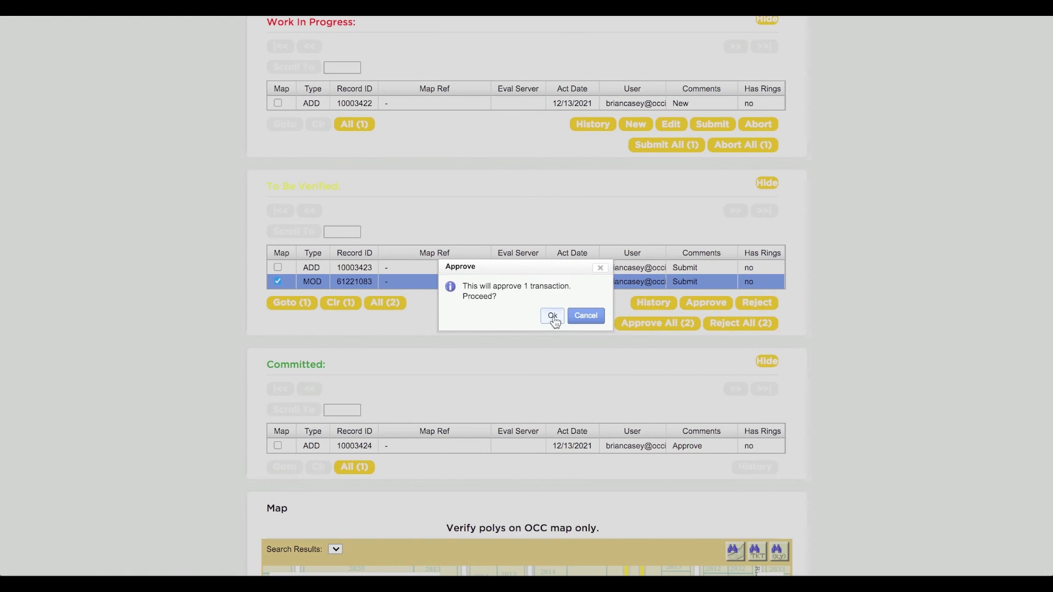
click(580, 317)
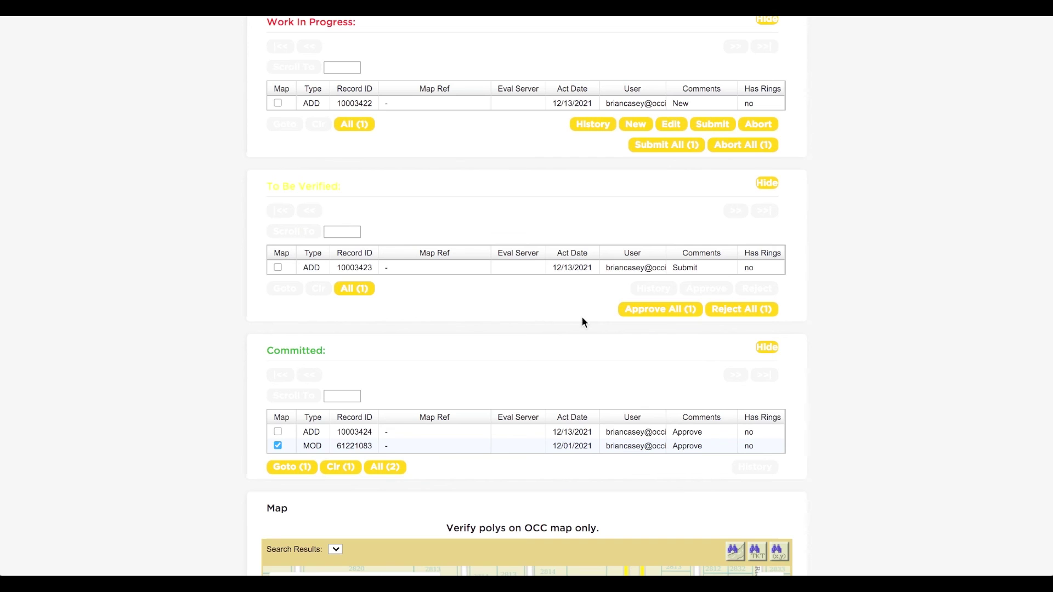
Step: Open the record details of the green Committed polygon on the OCC map
scroll(842, 422, down, 10)
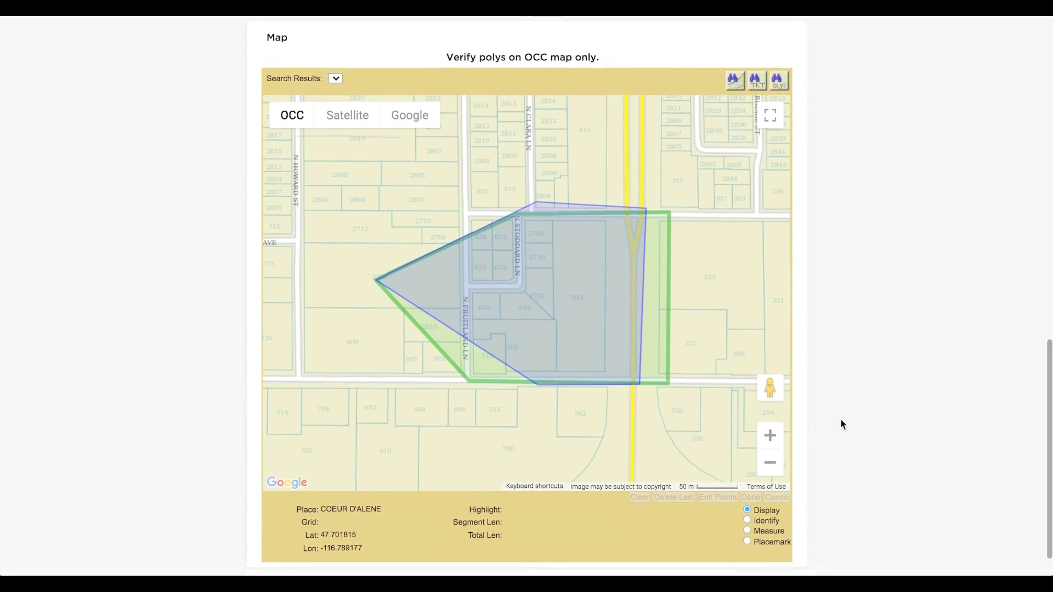
scroll(841, 419, down, 1)
click(662, 335)
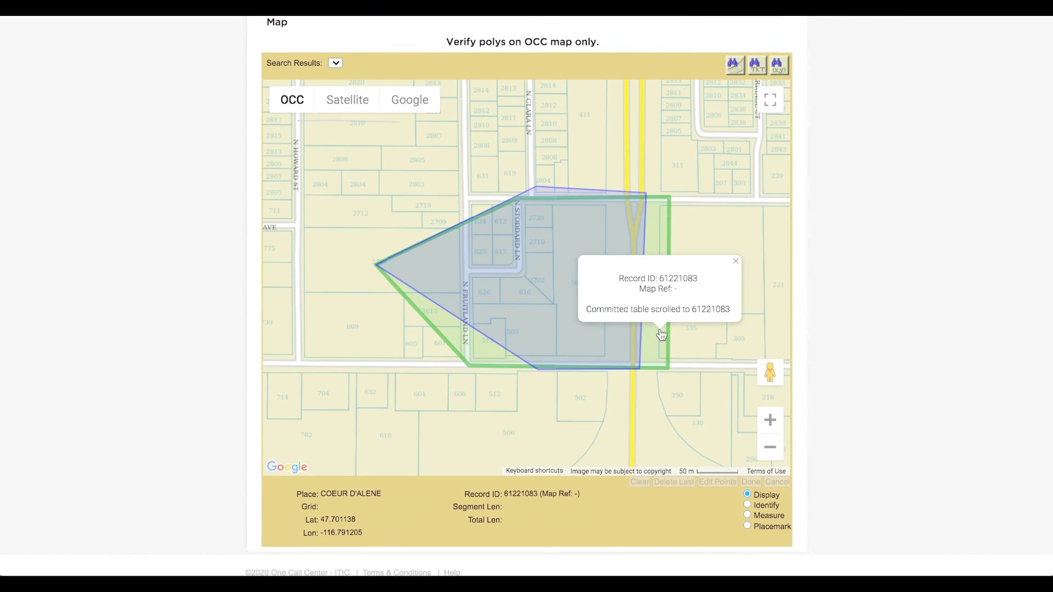